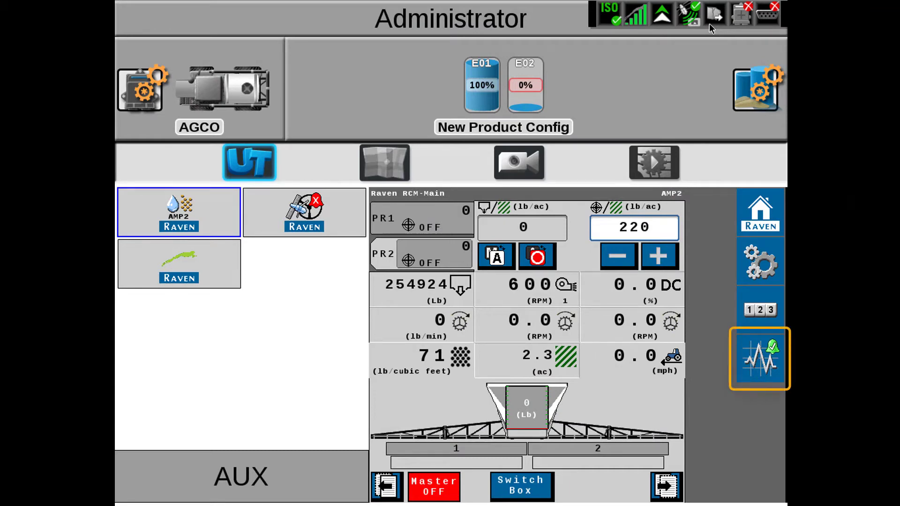
# Step: Open the diagnostics page and review the module's System Information, then return to Tests
pyautogui.click(764, 358)
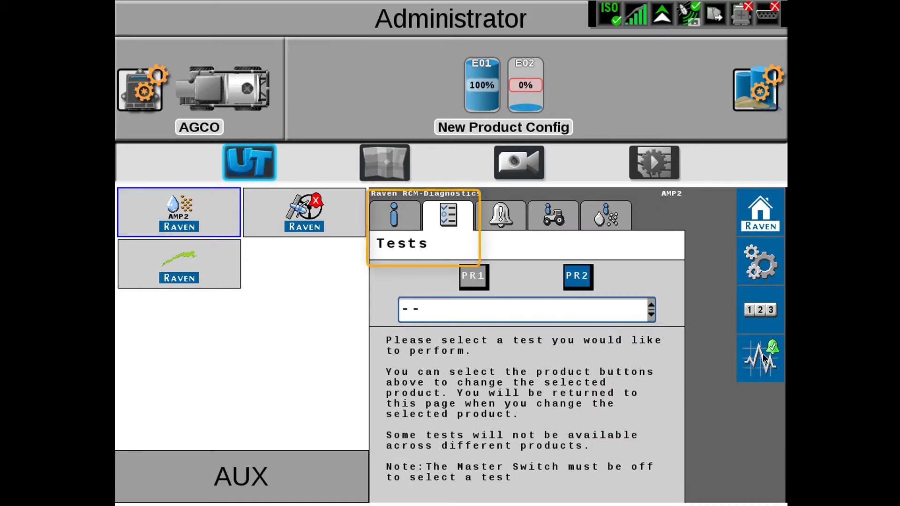
pyautogui.click(406, 218)
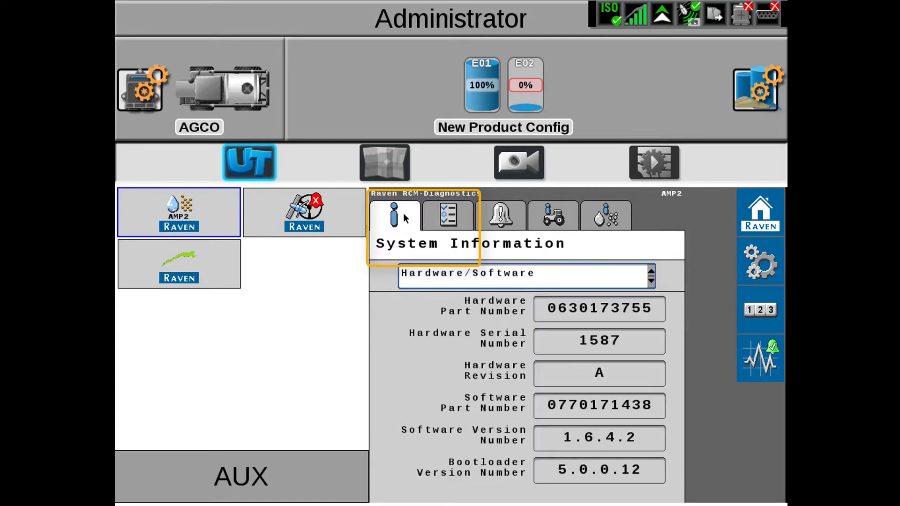
pyautogui.click(459, 220)
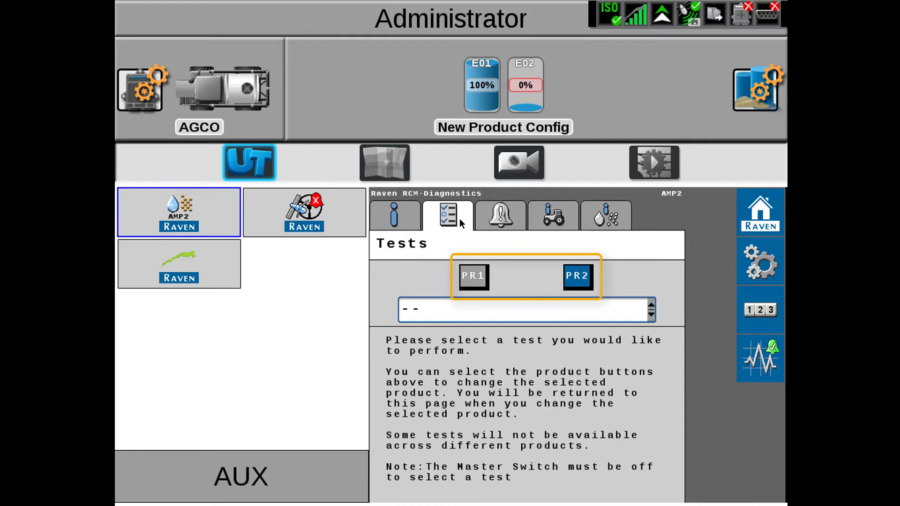
# Step: Target product 2 (PR2) for testing and bring up the list of available tests
pyautogui.click(475, 279)
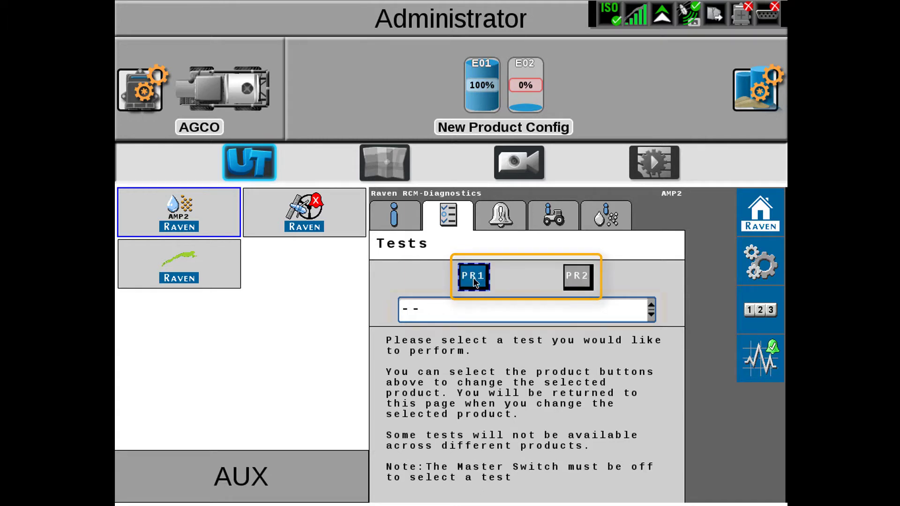
pyautogui.click(575, 279)
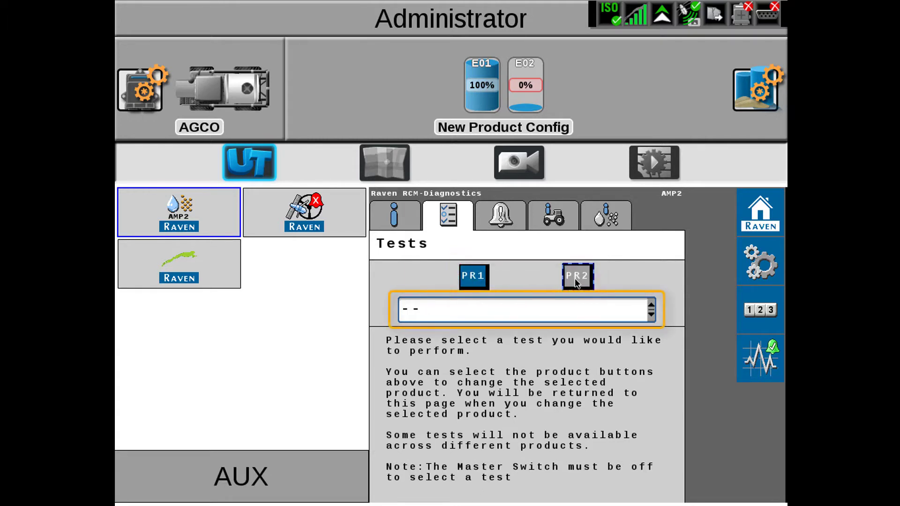
pyautogui.click(591, 306)
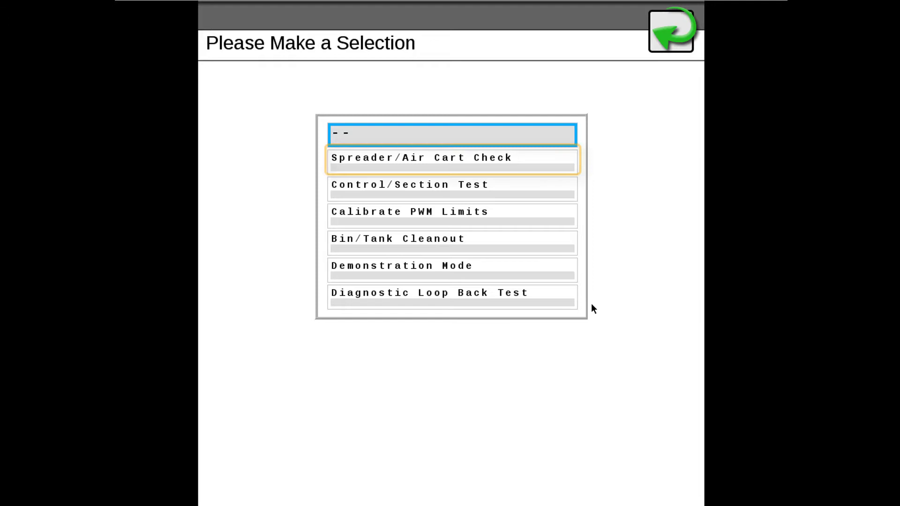
# Step: Select Spreader/Air Cart Check as the PR2 diagnostic test and confirm it
pyautogui.click(510, 162)
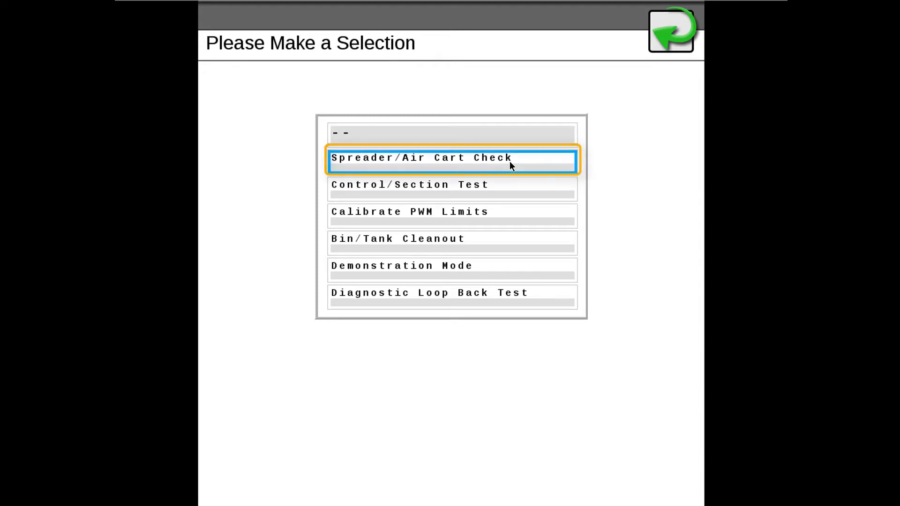
pyautogui.click(666, 29)
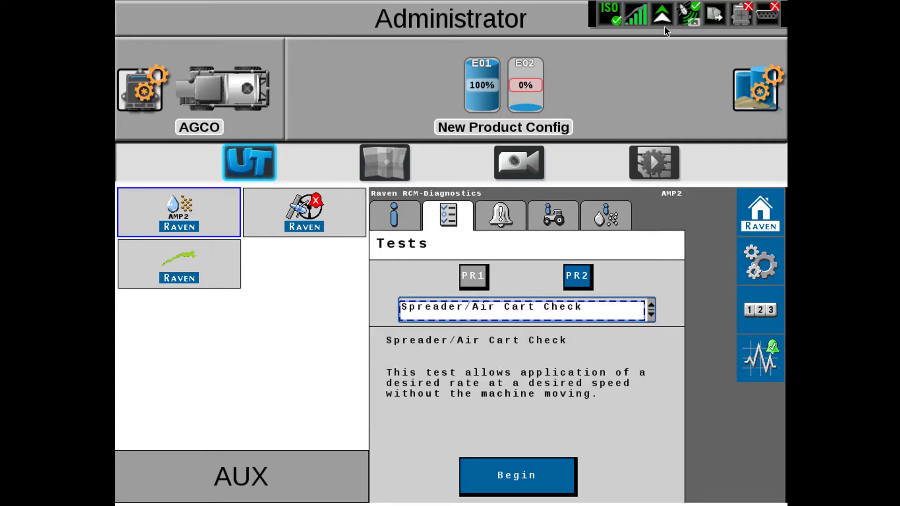
# Step: Begin the Spreader/Air Cart Check past the safety warning and set test speed to 14.0 mph
pyautogui.click(532, 485)
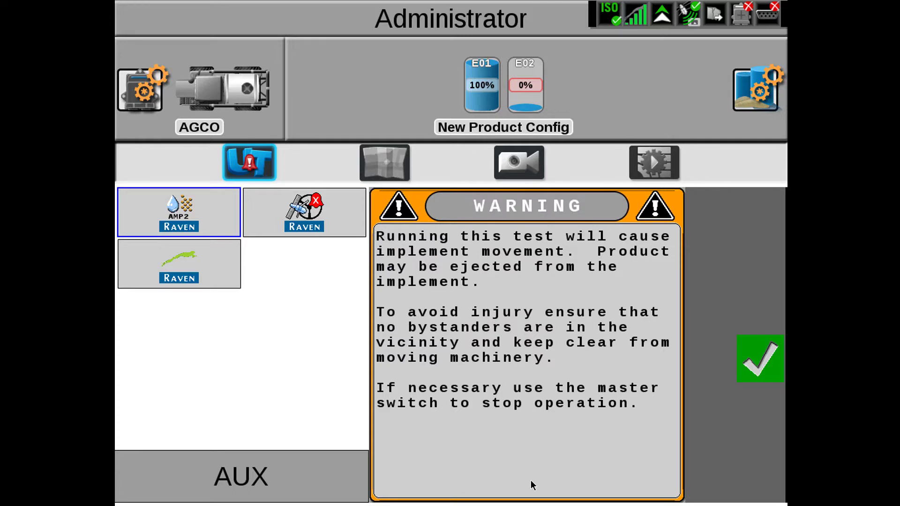
pyautogui.click(757, 361)
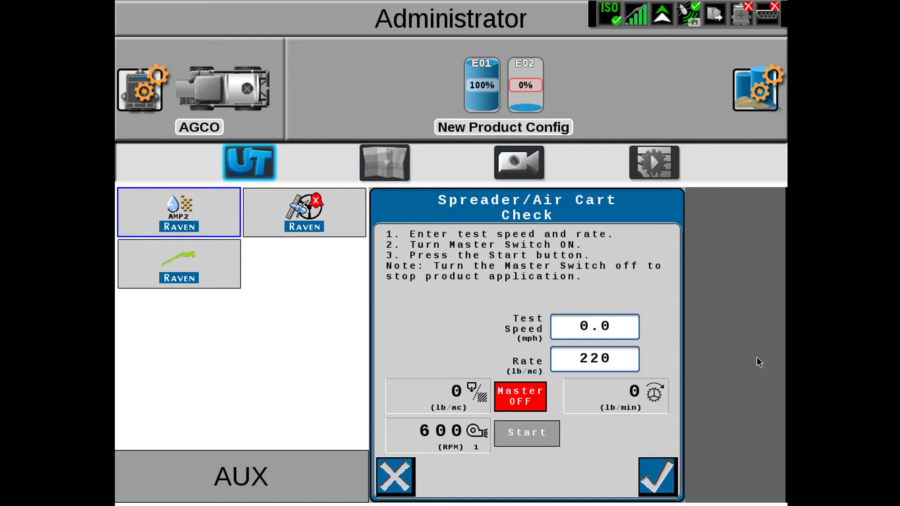
pyautogui.click(599, 328)
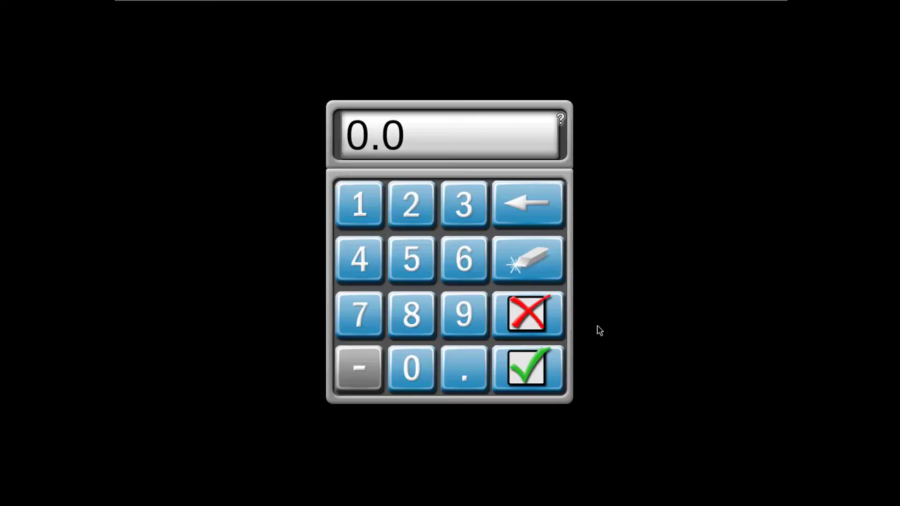
pyautogui.click(357, 213)
pyautogui.click(361, 253)
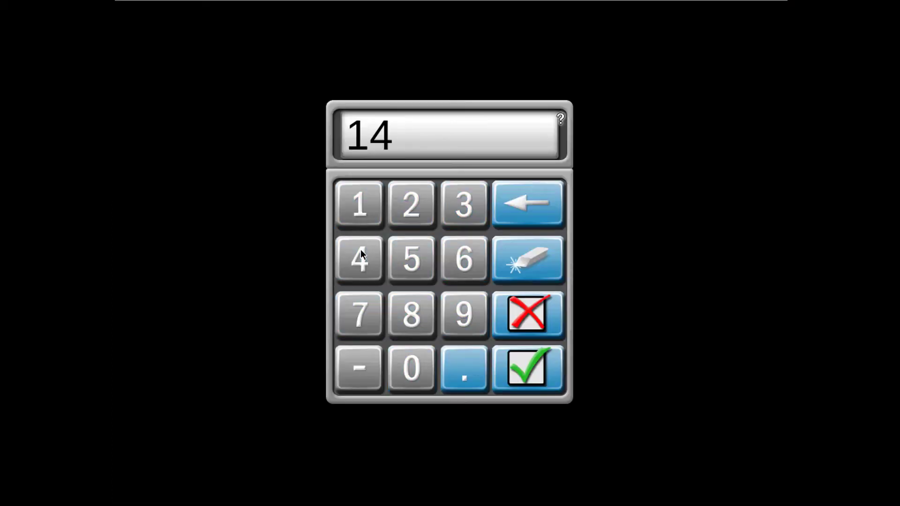
pyautogui.click(525, 370)
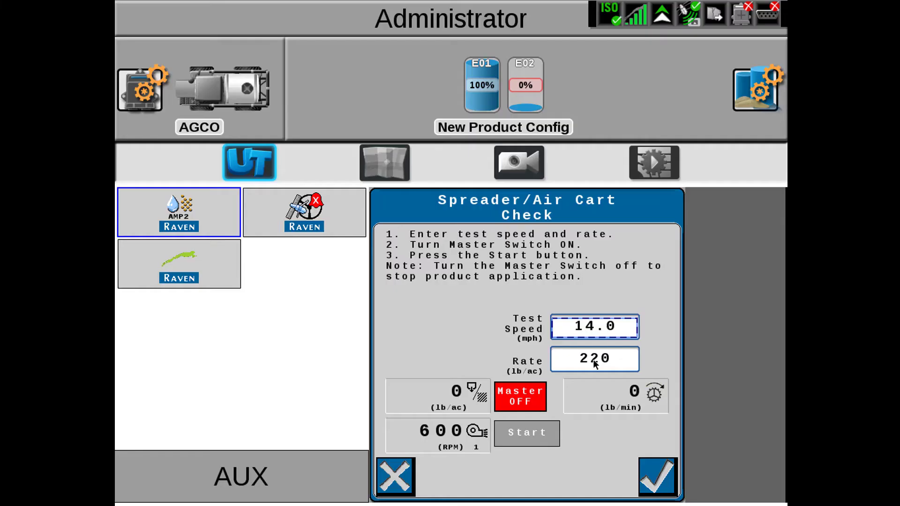
# Step: Enter an application rate of 350 lb/ac
pyautogui.click(593, 359)
pyautogui.click(465, 204)
pyautogui.click(411, 255)
pyautogui.click(416, 357)
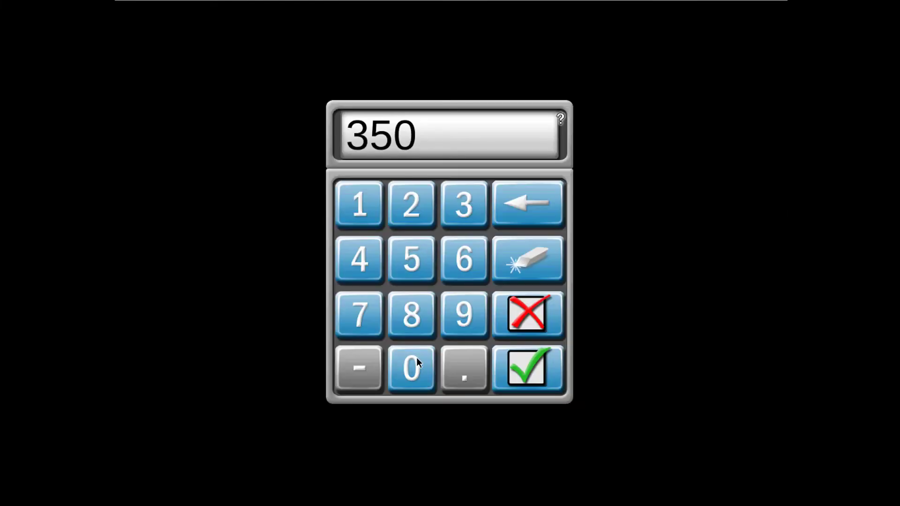
# Step: Accept the 350 lb/ac rate, start applying product, and acknowledge the Product 2 low tank notice
pyautogui.click(532, 371)
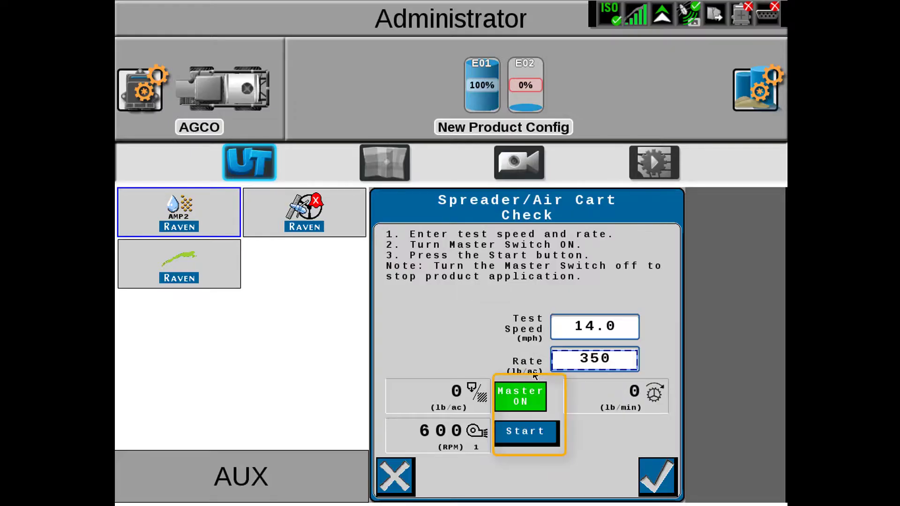
pyautogui.click(531, 431)
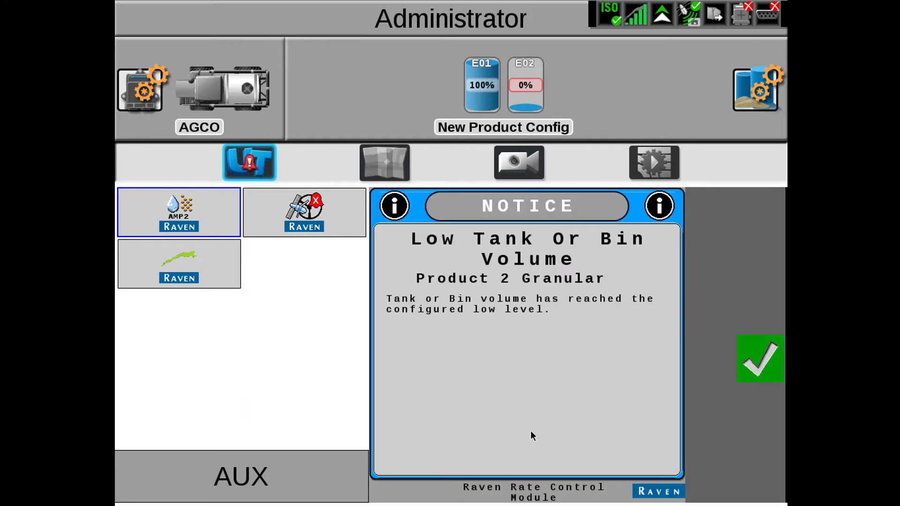
pyautogui.click(759, 364)
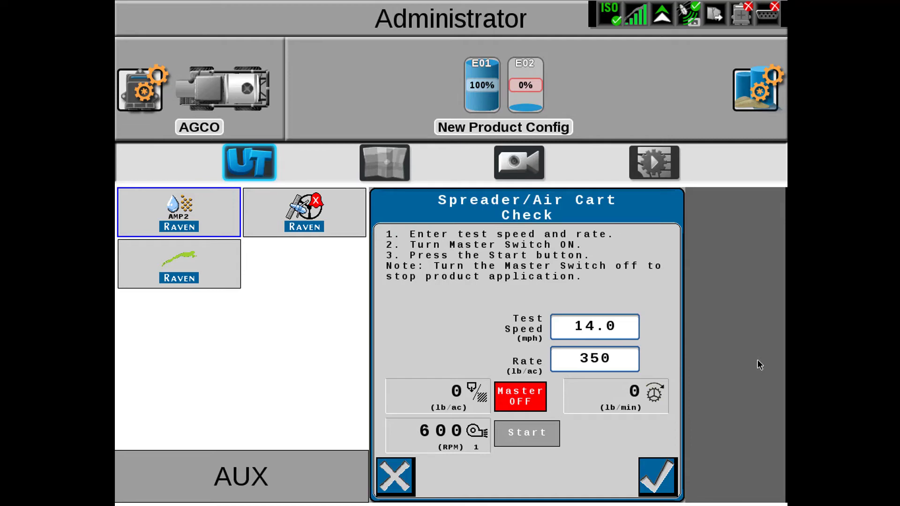
# Step: Exit the Spreader/Air Cart Check back to the PR2 Diagnostics Tests page
pyautogui.click(650, 483)
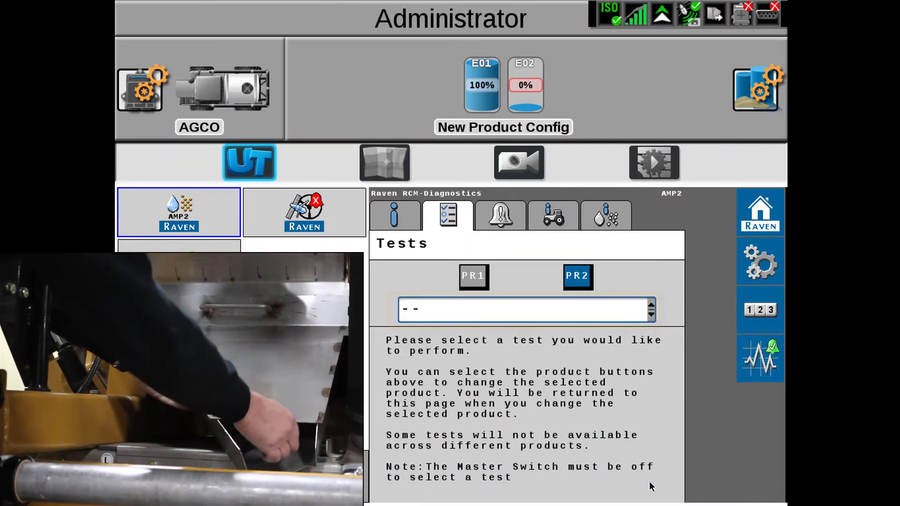
# Step: Choose the Bin/Tank Cleanout test and begin it, accepting the safety warning
pyautogui.click(556, 310)
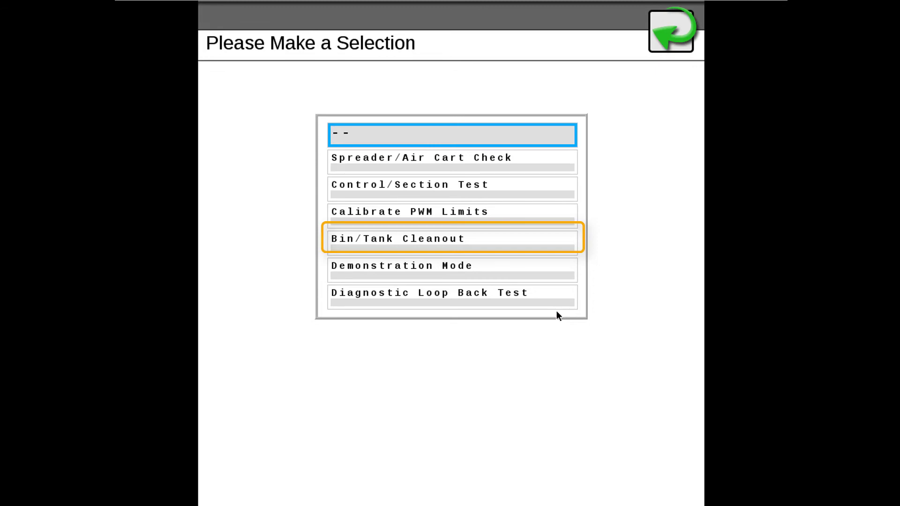
pyautogui.click(534, 243)
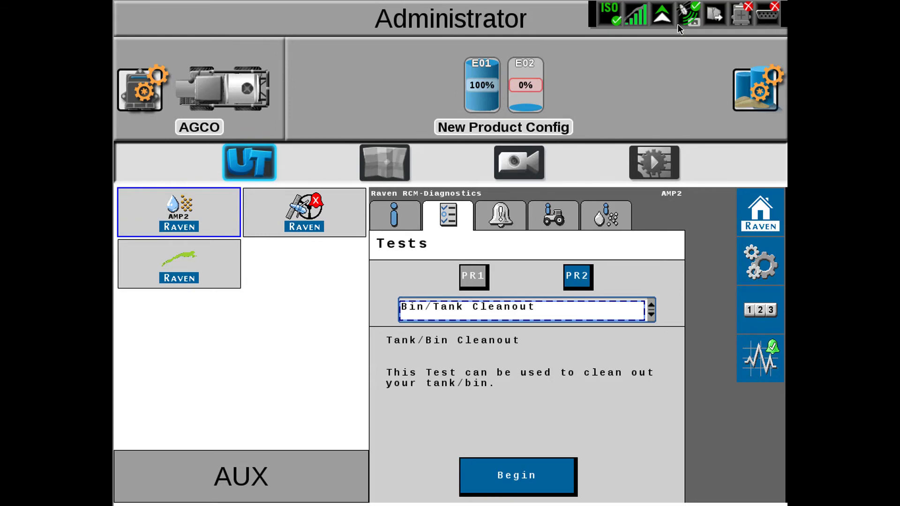
pyautogui.click(524, 481)
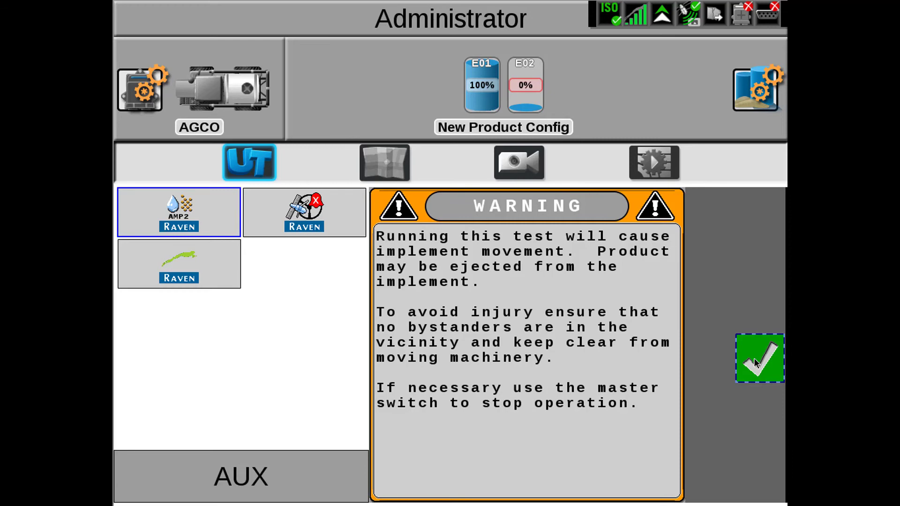
pyautogui.click(755, 358)
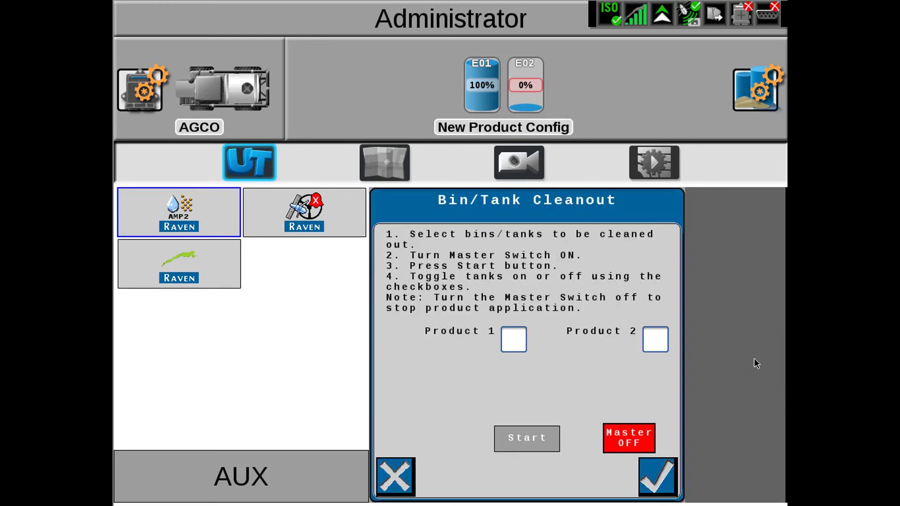
# Step: Select Product 1 and Product 2 and start the cleanout, stopping and restarting it once
pyautogui.click(516, 343)
pyautogui.click(655, 340)
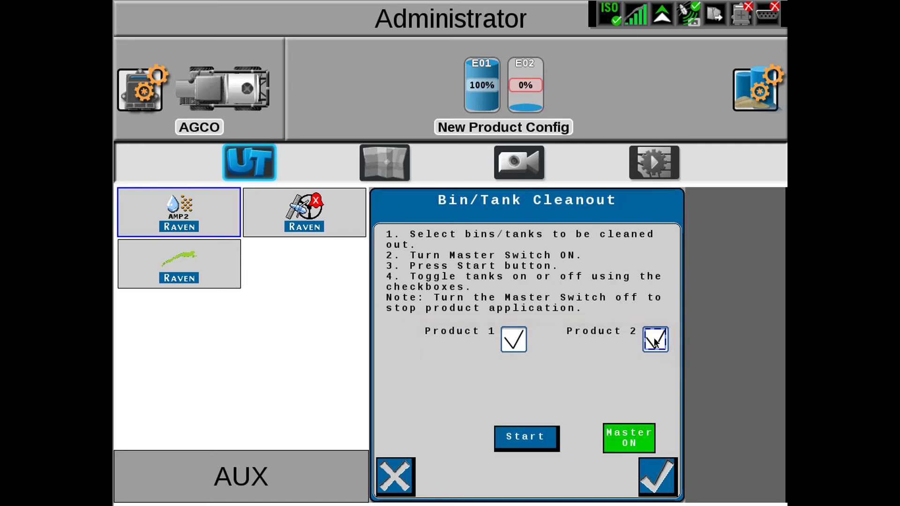
pyautogui.click(529, 440)
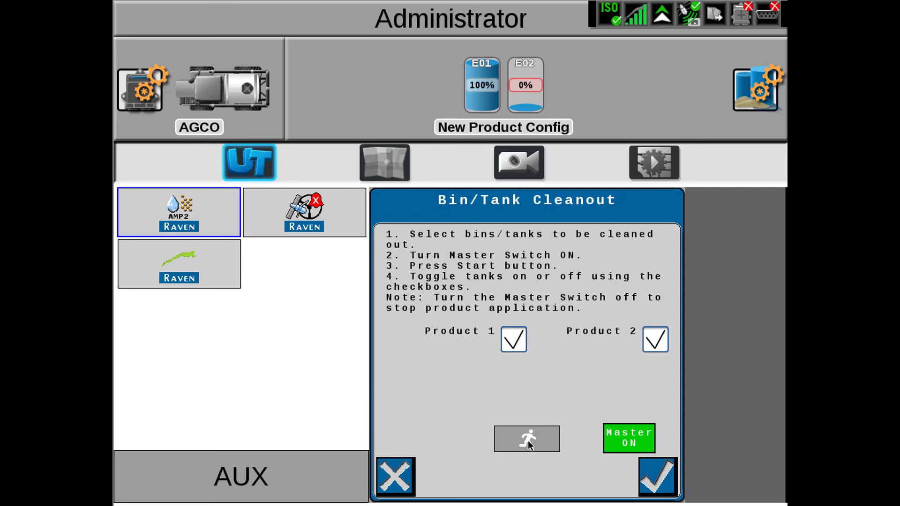
pyautogui.click(529, 441)
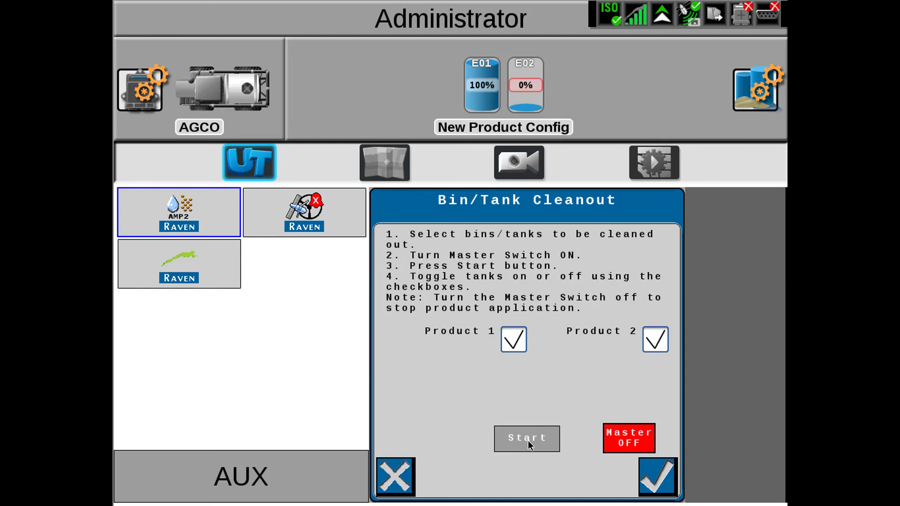
pyautogui.click(528, 440)
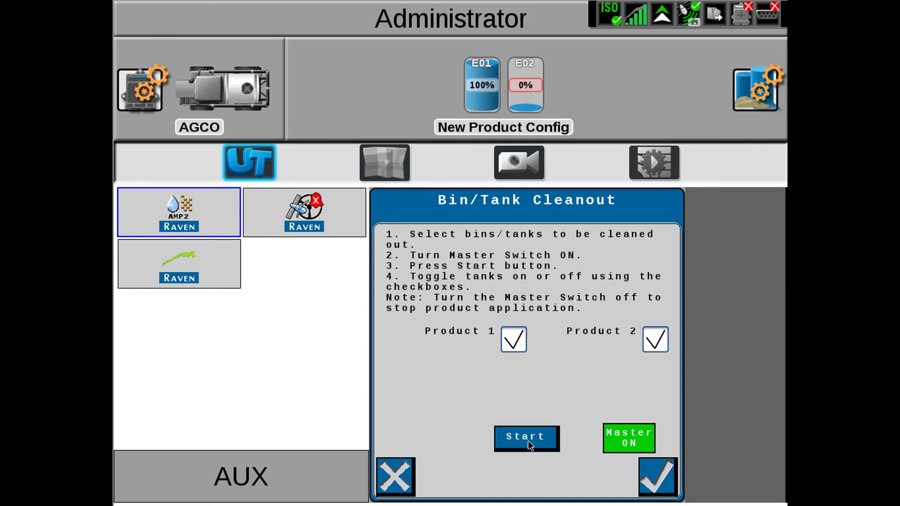